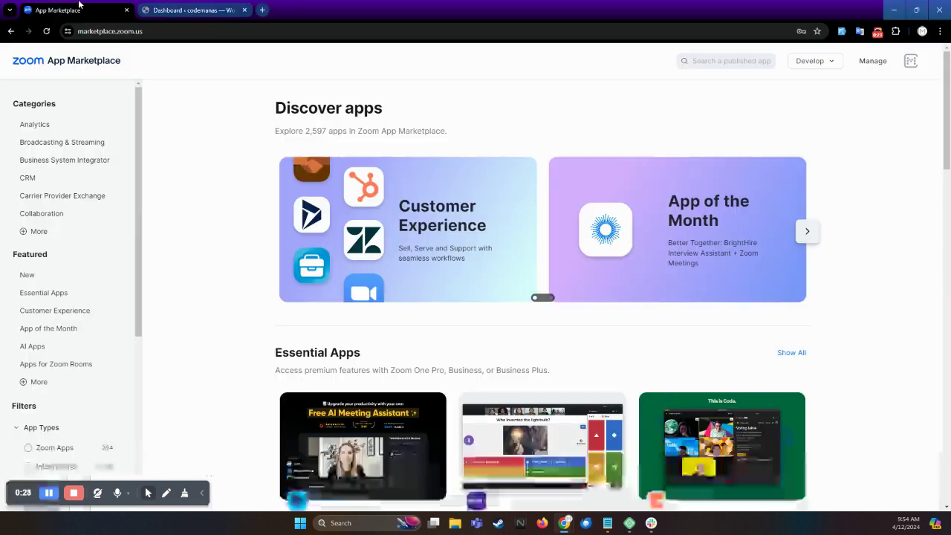
Bring up the Zoom App Marketplace Discover apps page and reveal the Develop menu's app-building options
click(82, 9)
click(197, 31)
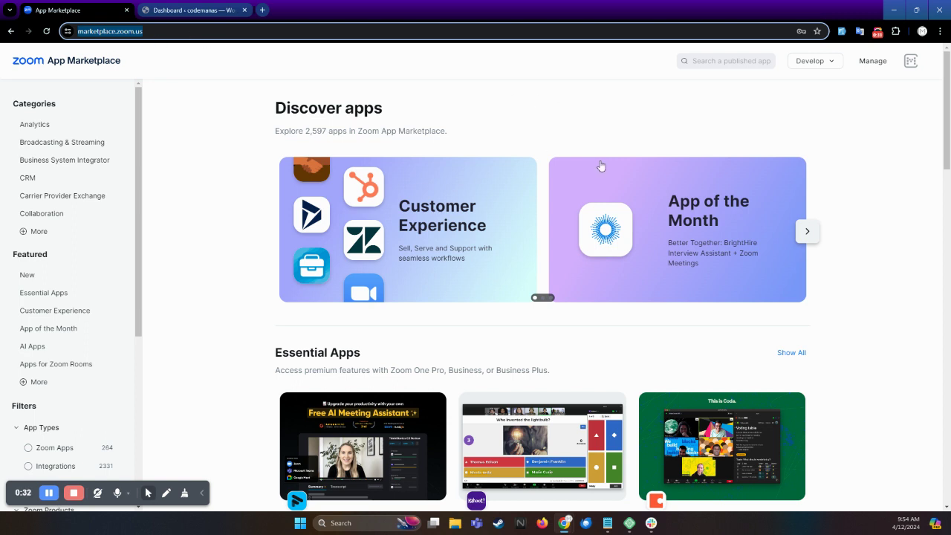
click(855, 110)
click(911, 64)
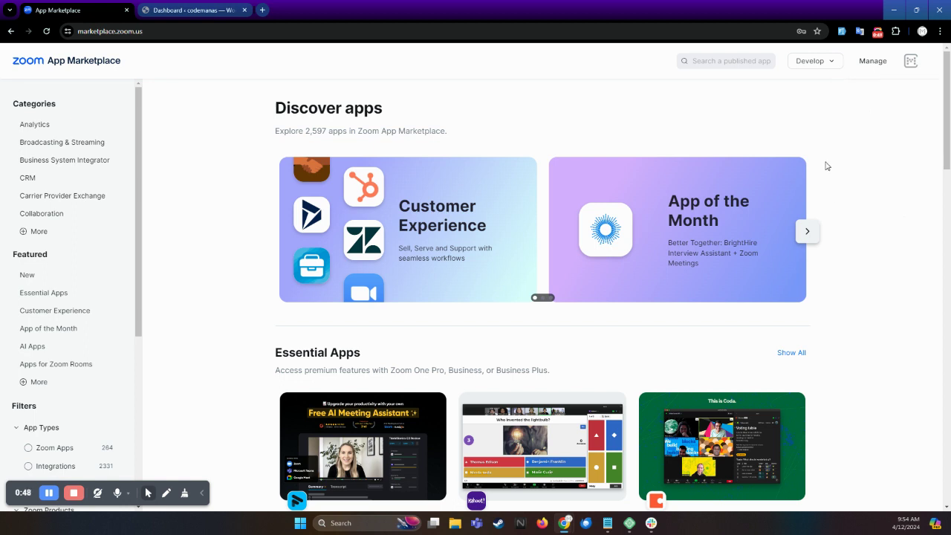
mouse_move(816, 68)
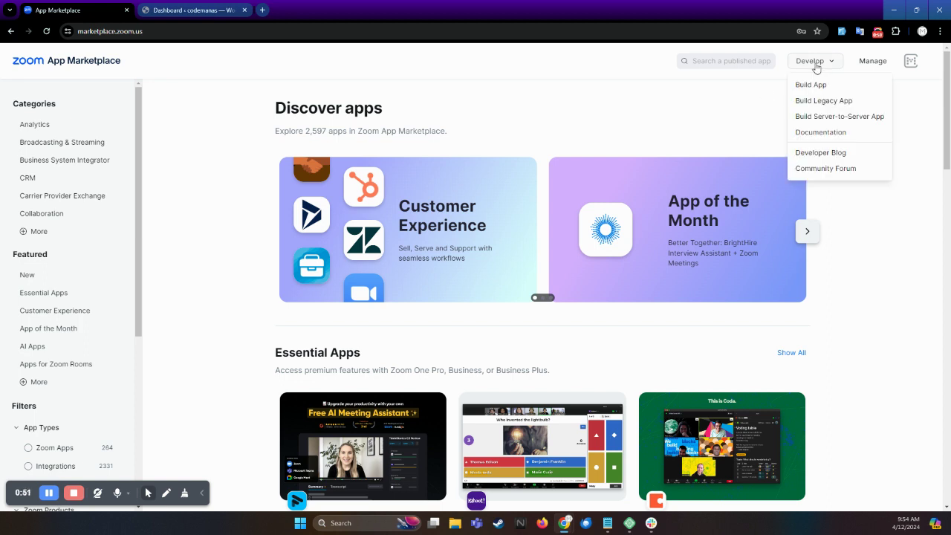
click(818, 87)
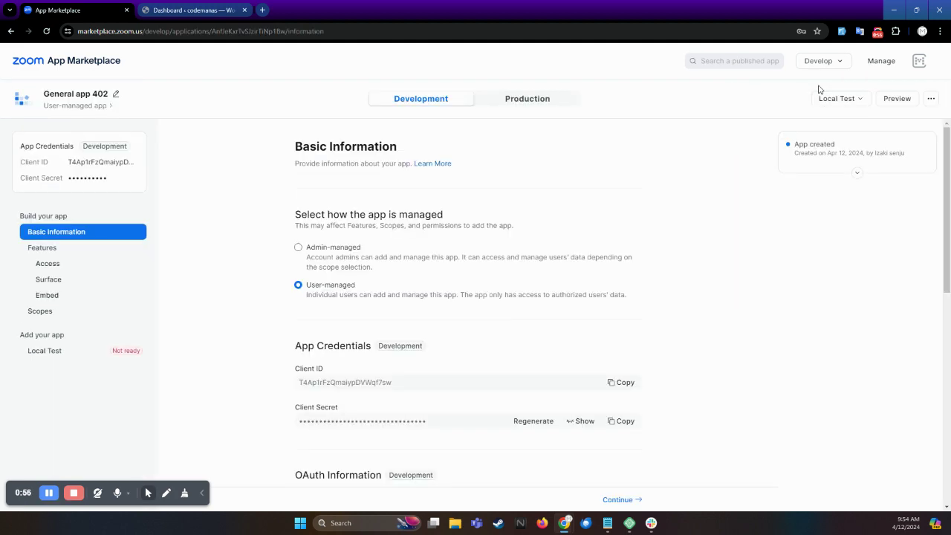
key(alt+Left)
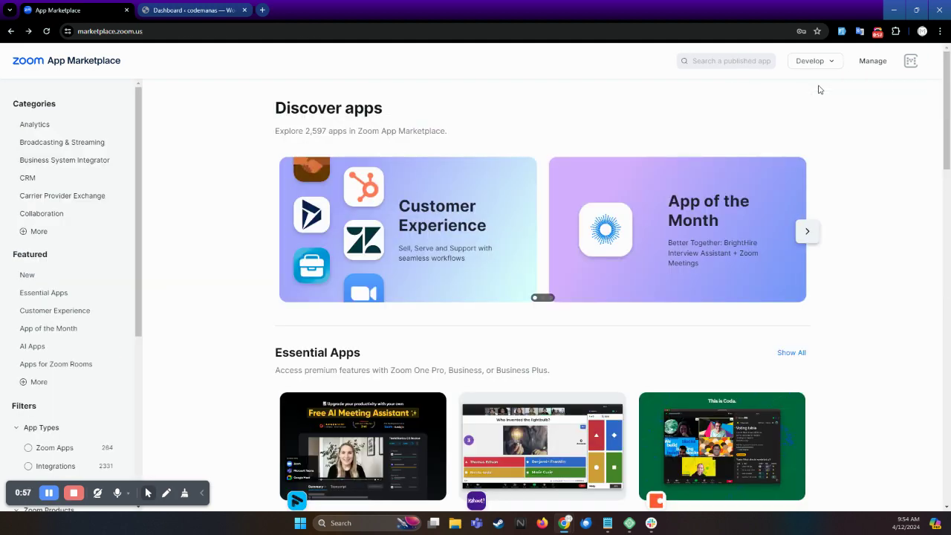
click(236, 32)
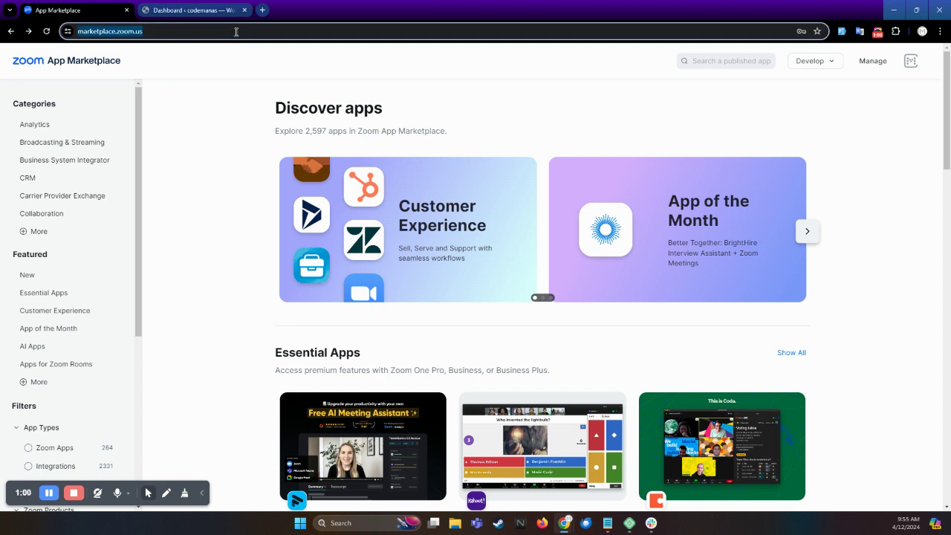
click(237, 31)
text(/de)
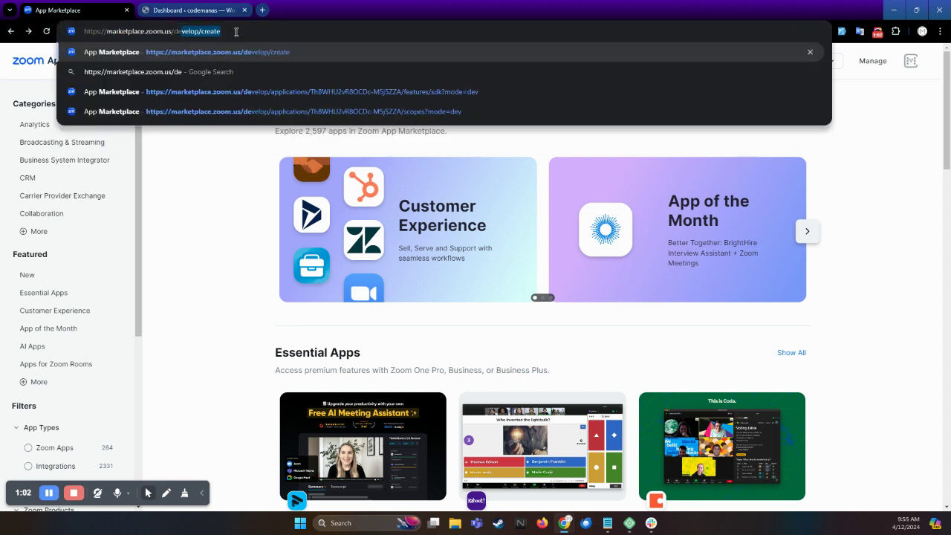
key(Right)
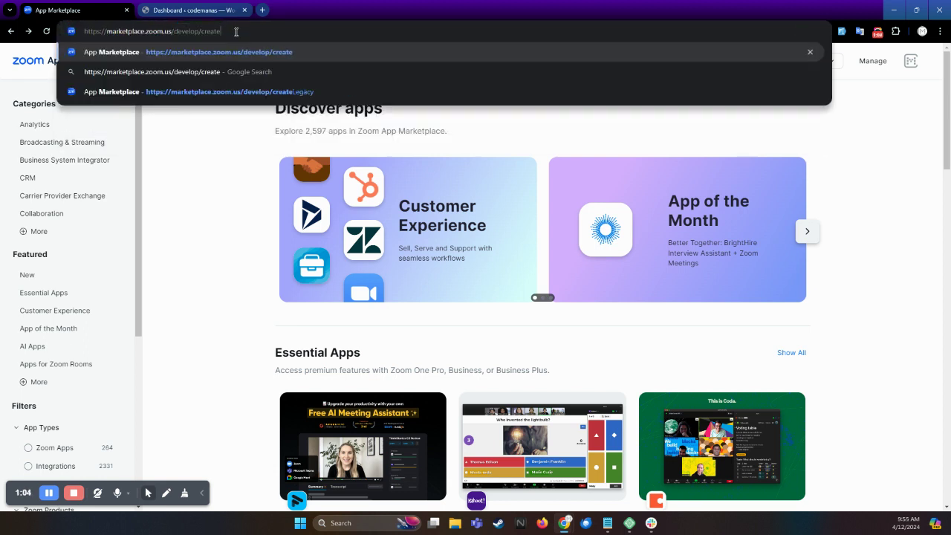
key(Return)
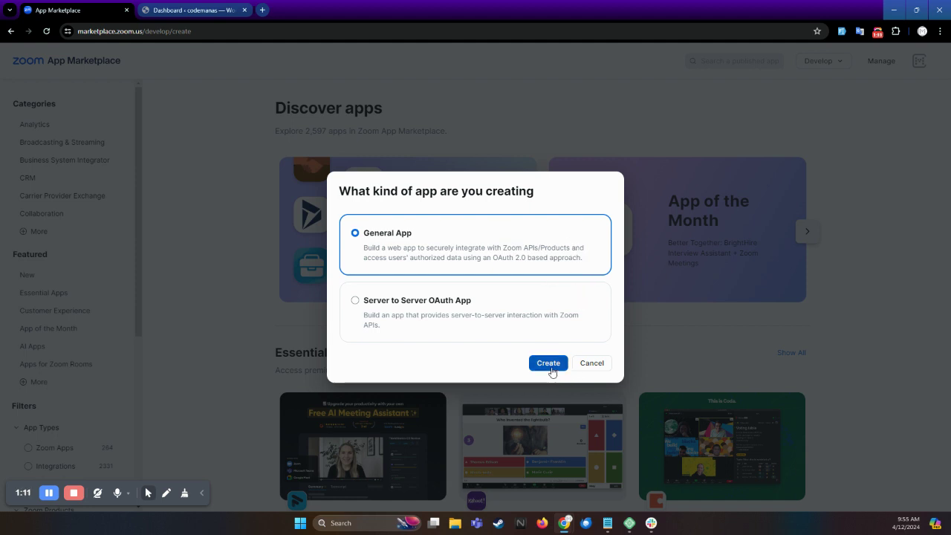
click(720, 281)
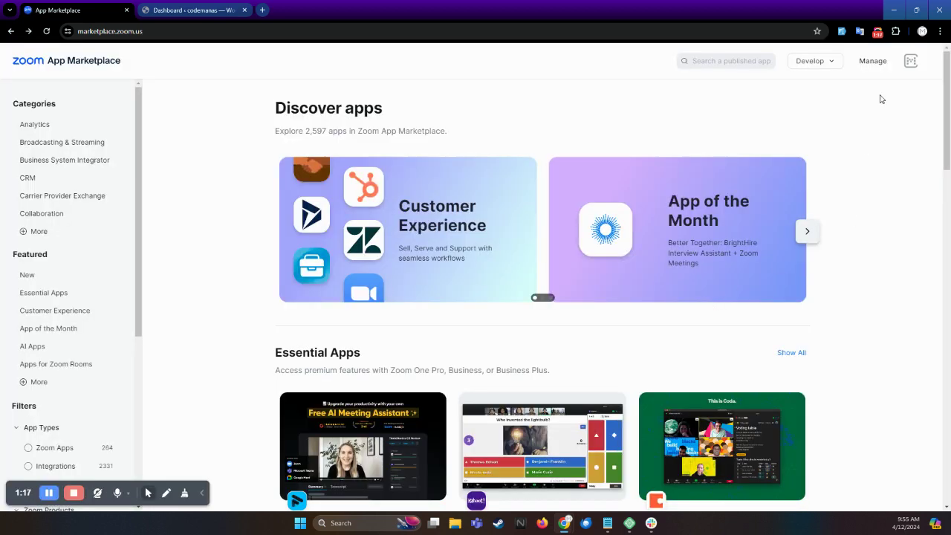
mouse_move(825, 61)
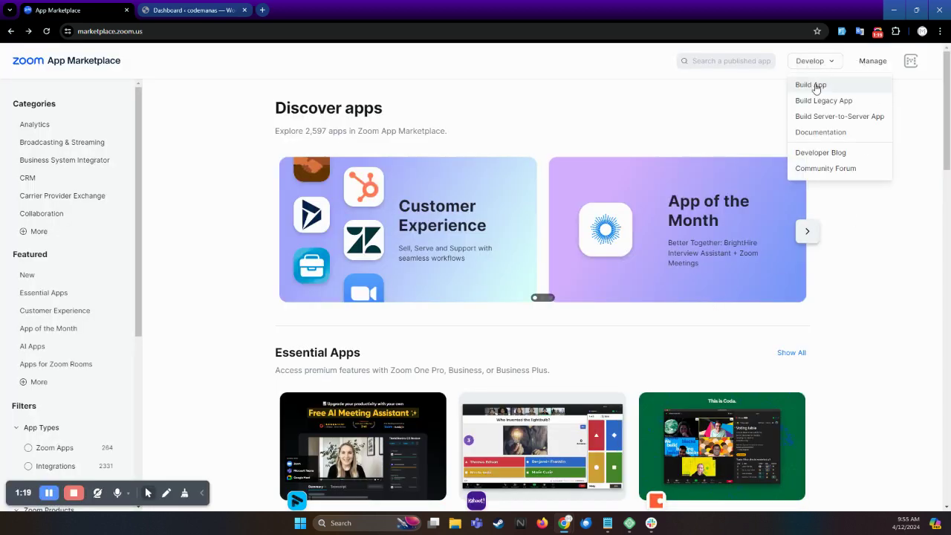
click(811, 85)
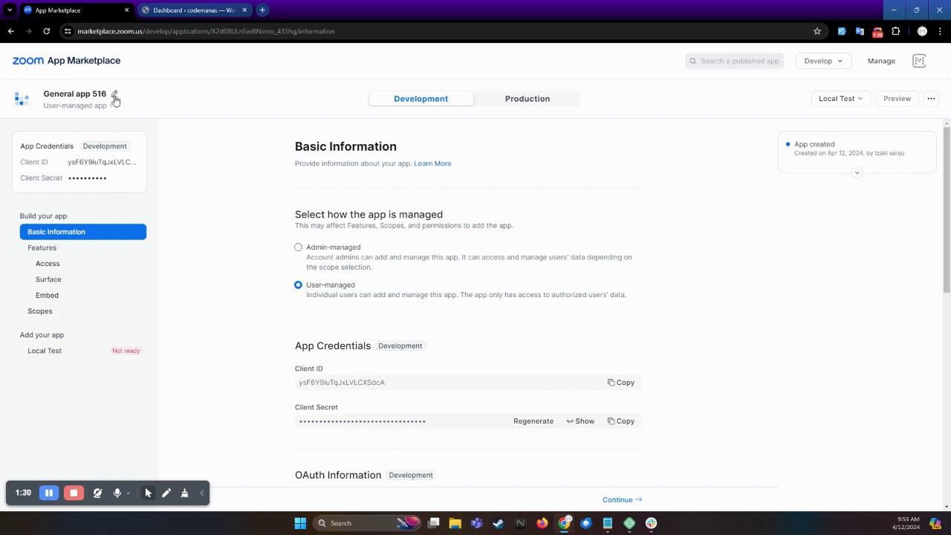
Rename the new General App to 'Codemanas'
click(115, 97)
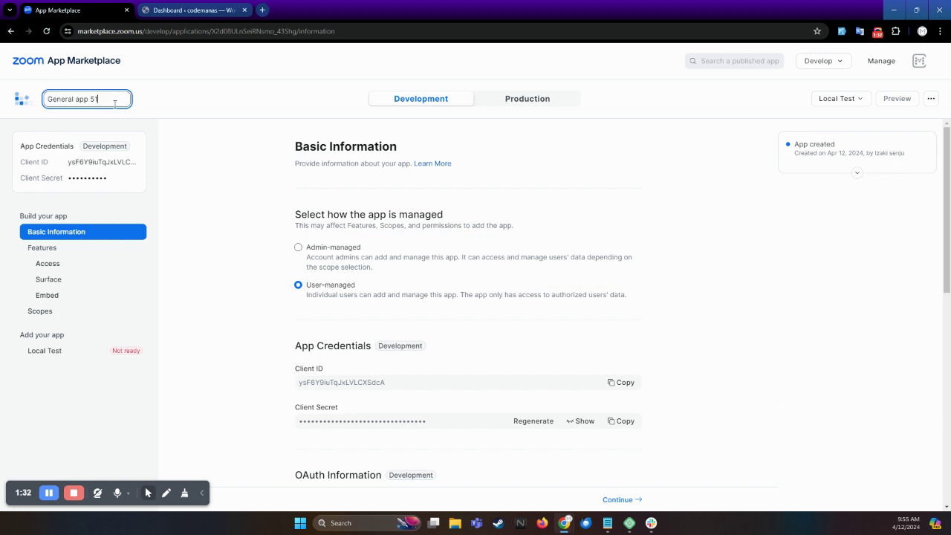
key(BackSpace)
key(BackSpace)
key(BackSpace)
key(BackSpace)
key(BackSpace)
key(BackSpace)
key(BackSpace)
key(BackSpace)
key(BackSpace)
key(BackSpace)
key(BackSpace)
key(BackSpace)
key(BackSpace)
key(BackSpace)
text(Codemanas)
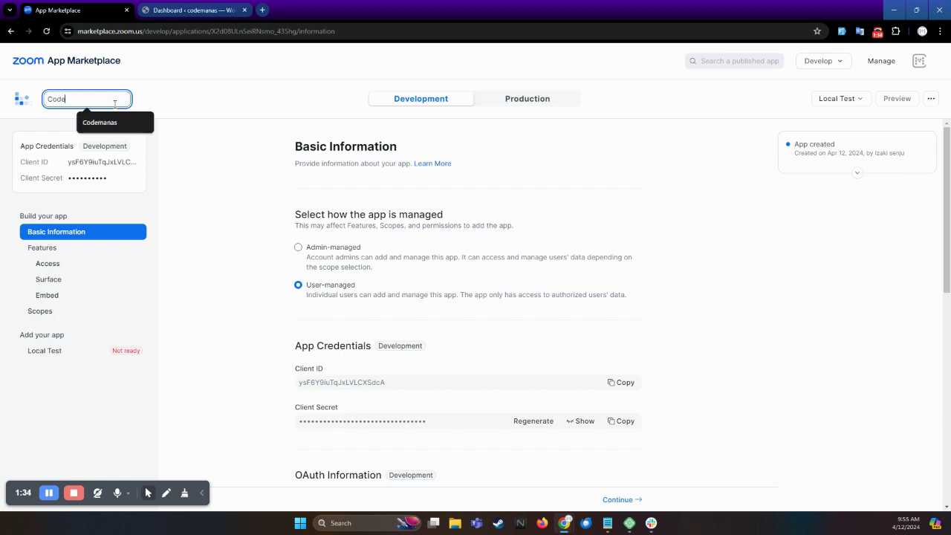
click(723, 226)
Set the Codemanas app to Admin-managed and save it
scroll(484, 283, down, 1)
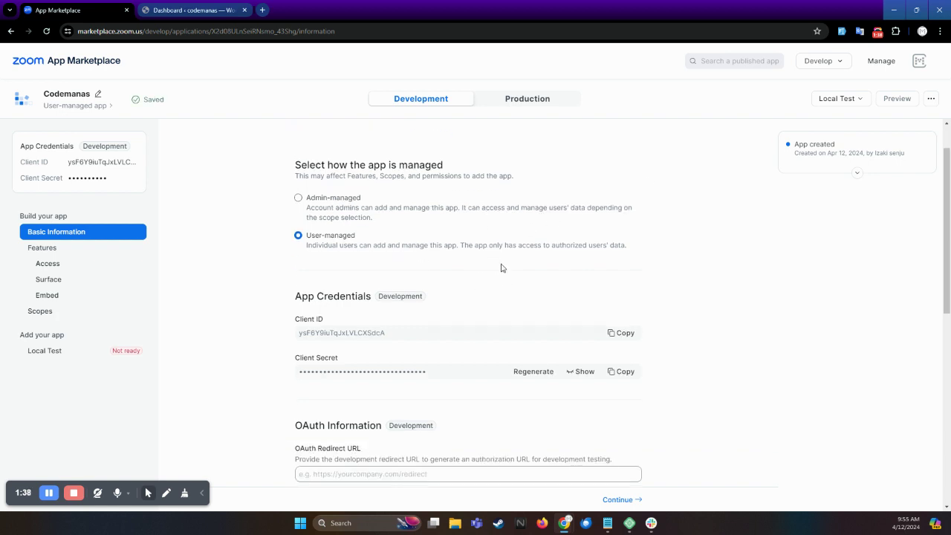
scroll(501, 267, up, 1)
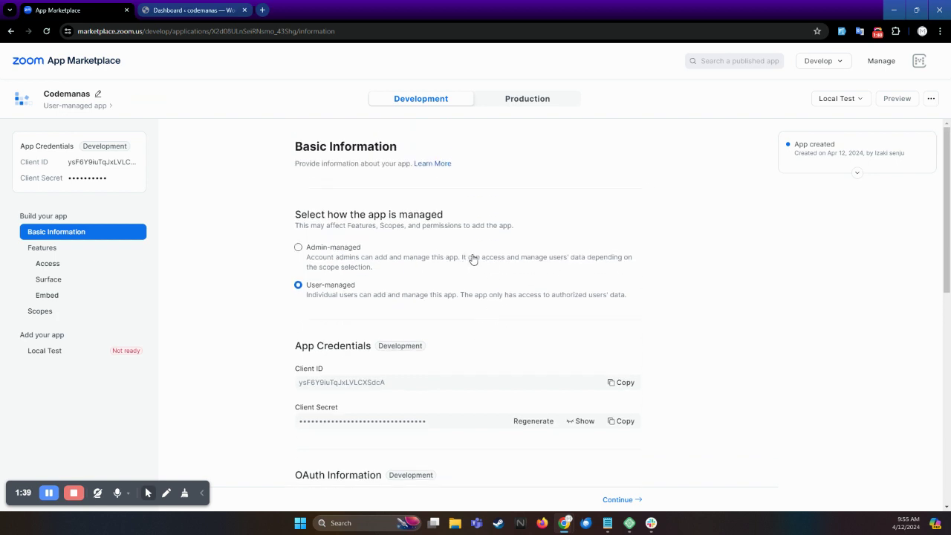
click(299, 251)
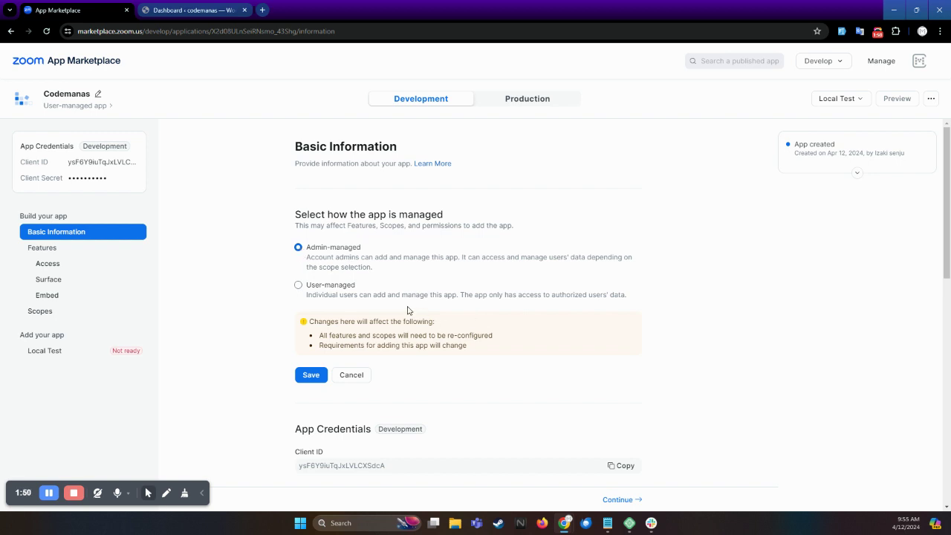
scroll(414, 311, down, 1)
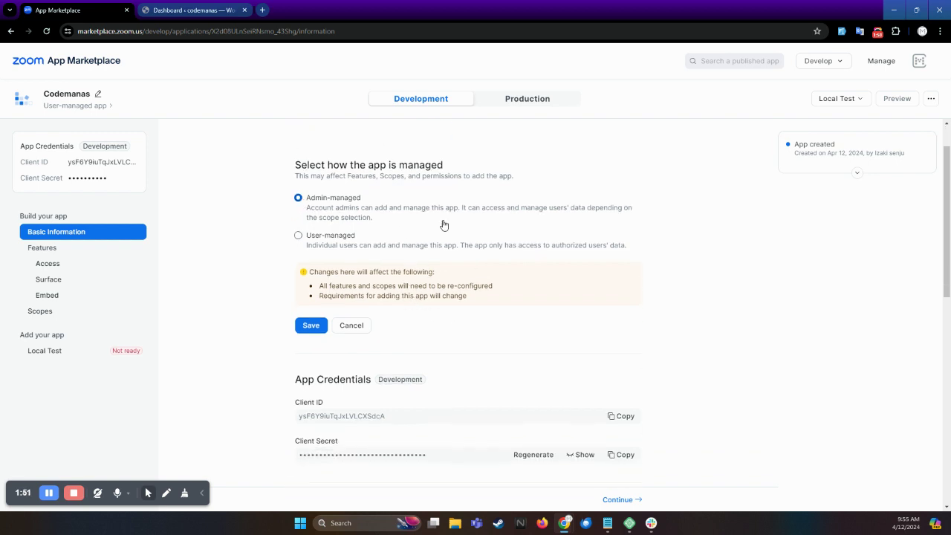
click(313, 328)
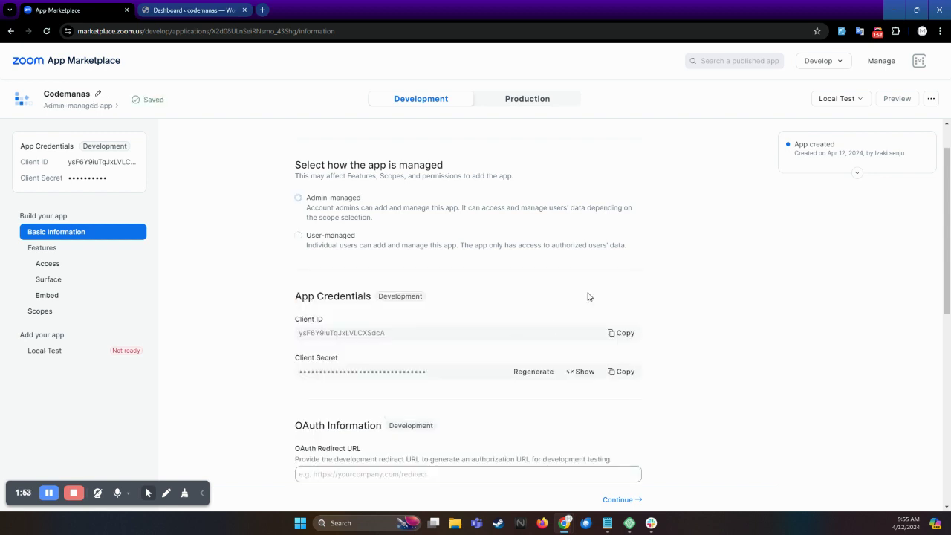
Copy the WordPress site address codemanas.local to use as the OAuth Redirect URL
scroll(588, 295, down, 2)
scroll(520, 279, down, 2)
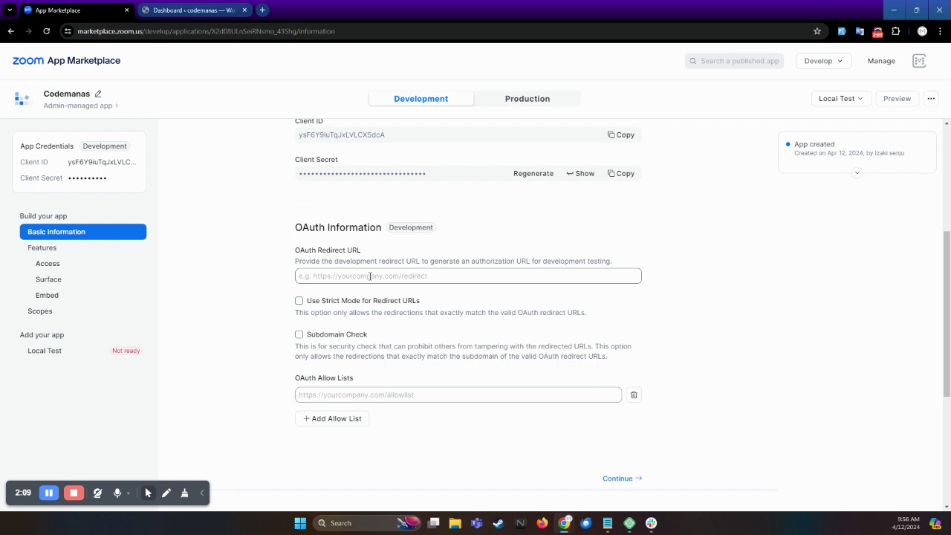
click(190, 10)
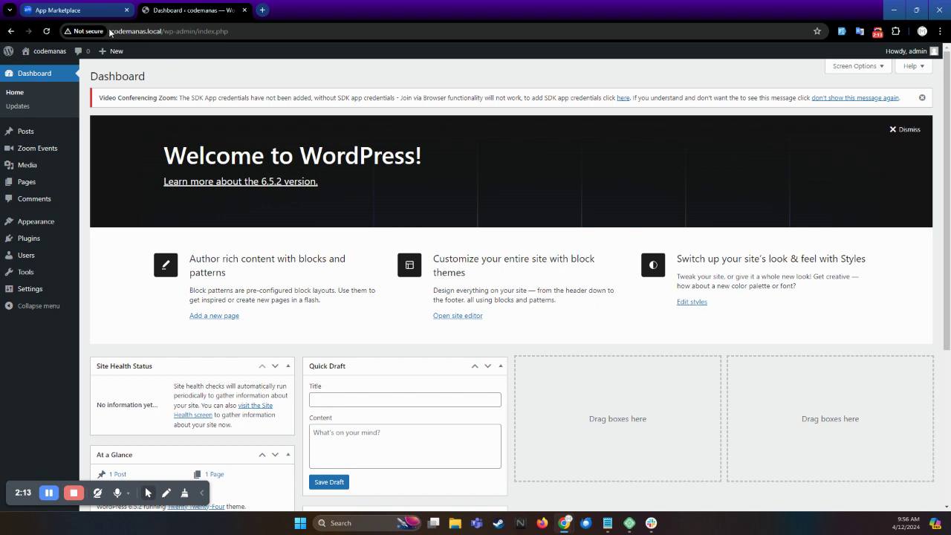
drag(110, 31, 162, 34)
key(ctrl+c)
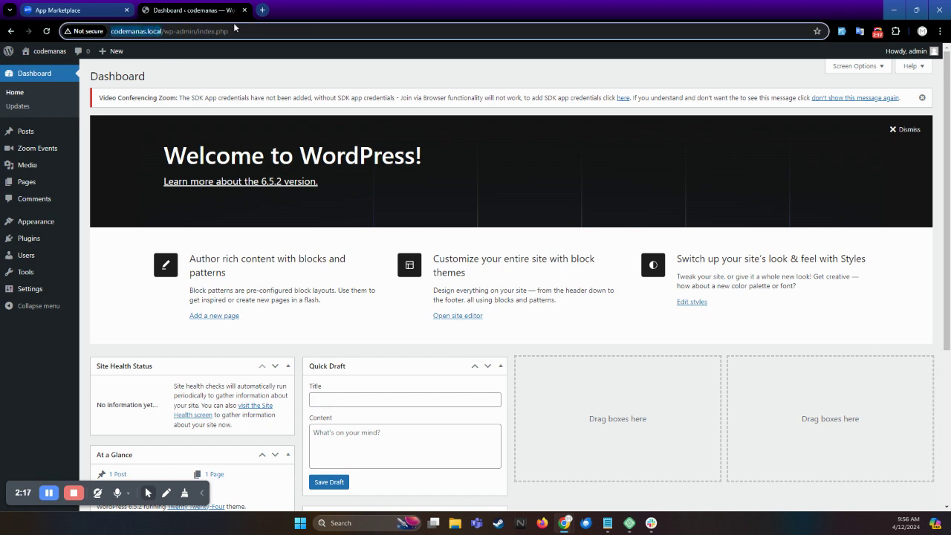
click(38, 7)
click(379, 279)
key(ctrl+v)
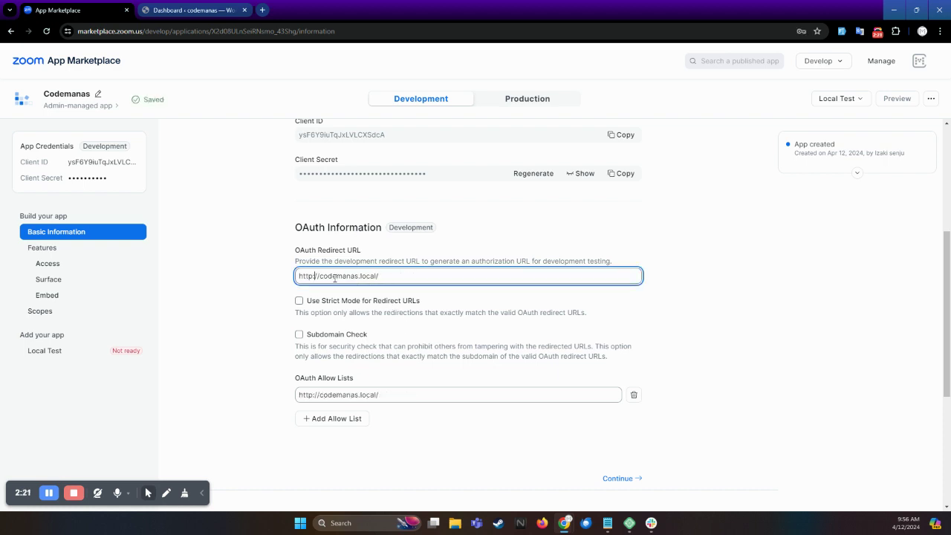
text(s)
scroll(626, 480, down, 2)
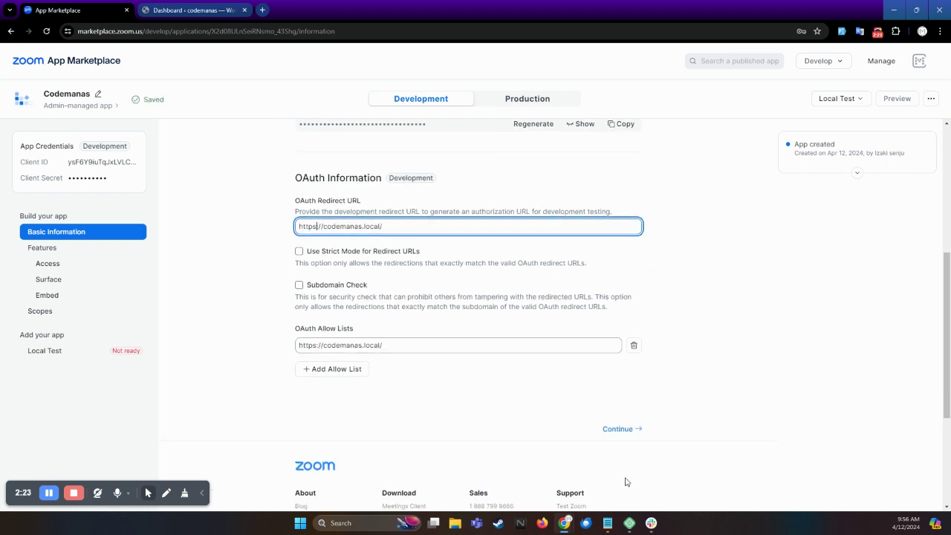
click(629, 435)
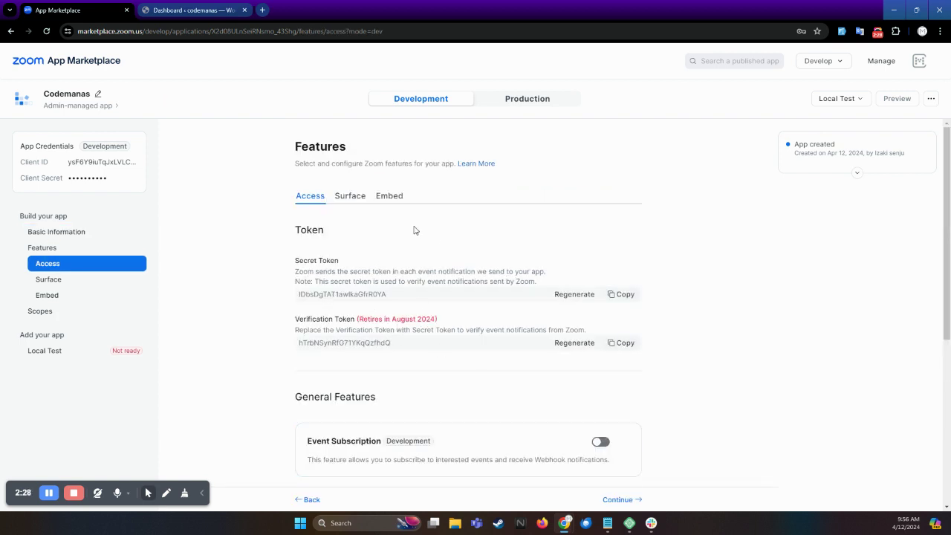
click(390, 197)
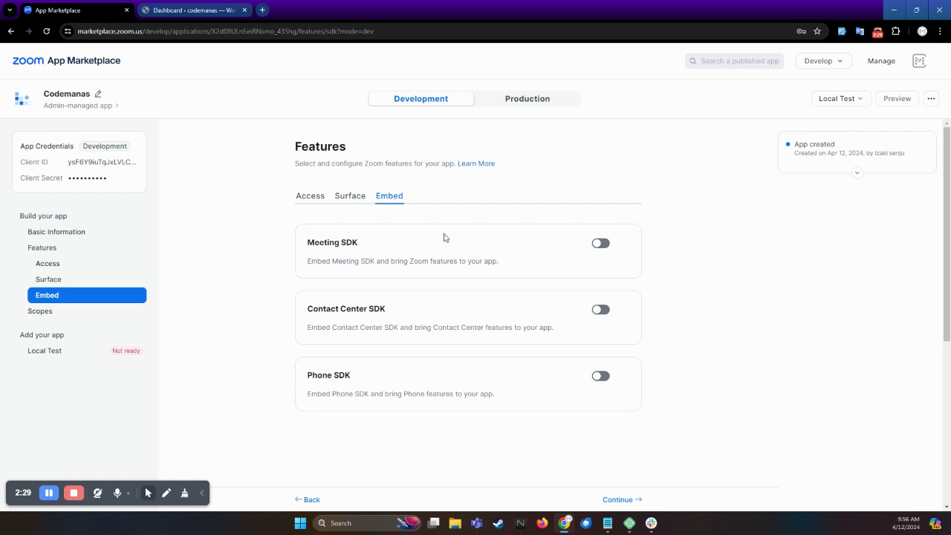
Enable Meeting SDK on the Embed tab and open the Add Scopes list
click(600, 245)
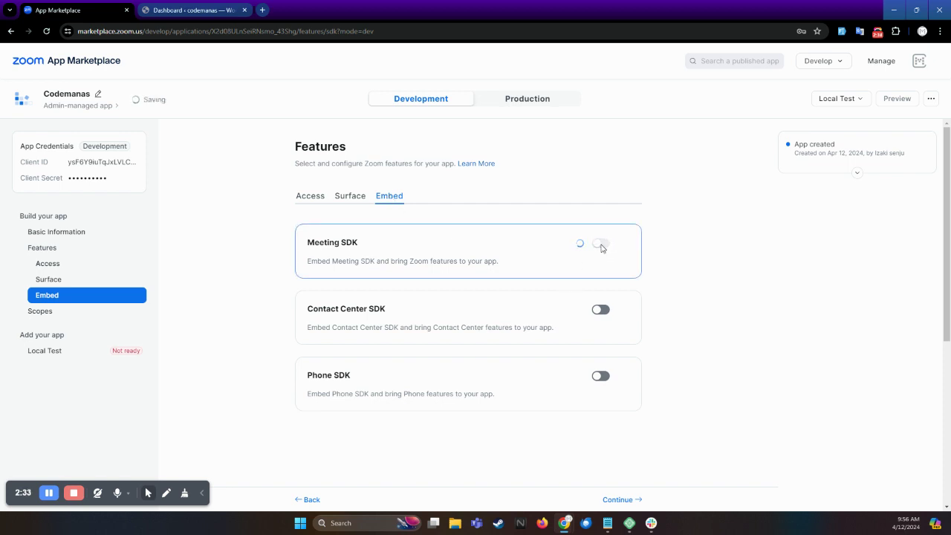
scroll(746, 418, down, 2)
click(623, 500)
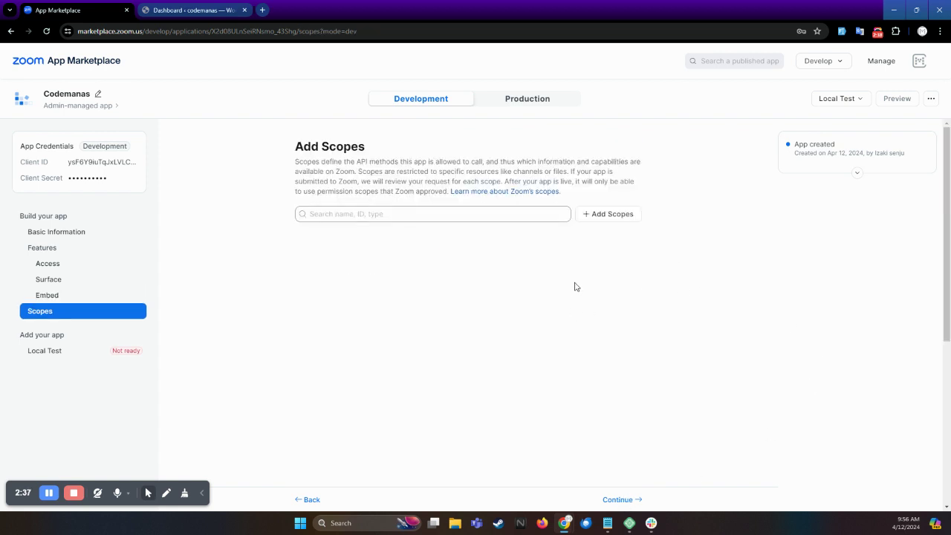
scroll(573, 285, down, 1)
scroll(590, 310, up, 1)
click(610, 219)
Add the User scope user:read:zak:admin (View a user's Zoom Access Key) and continue to Local Test
scroll(363, 306, down, 5)
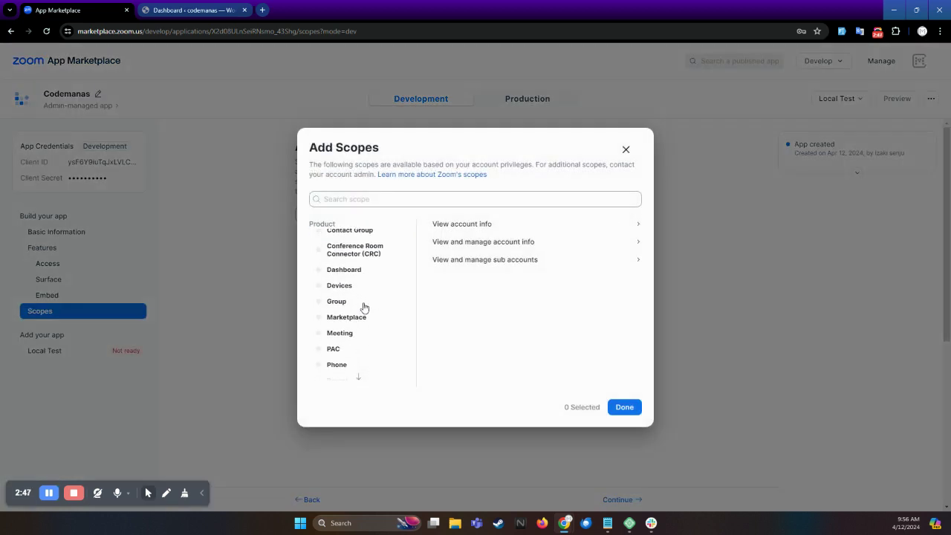
scroll(362, 305, down, 2)
scroll(353, 309, down, 4)
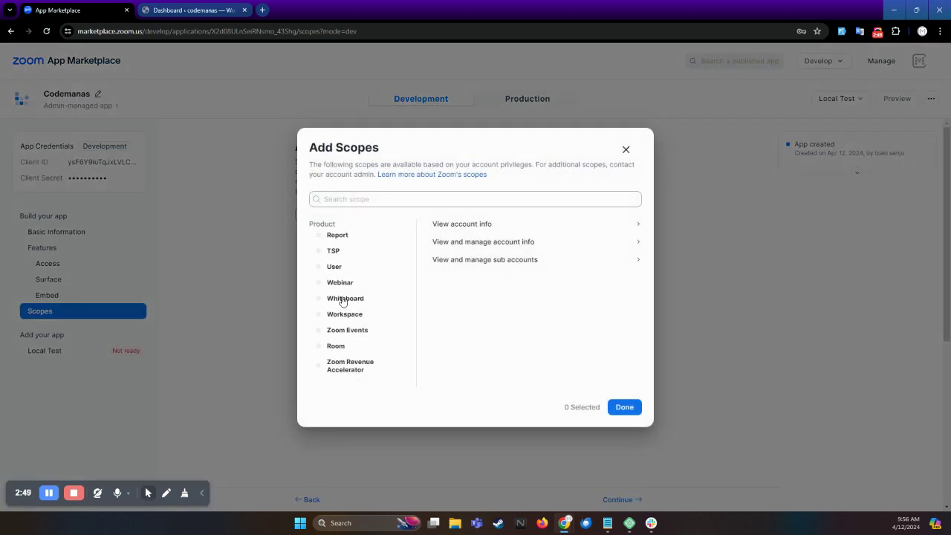
scroll(342, 300, down, 1)
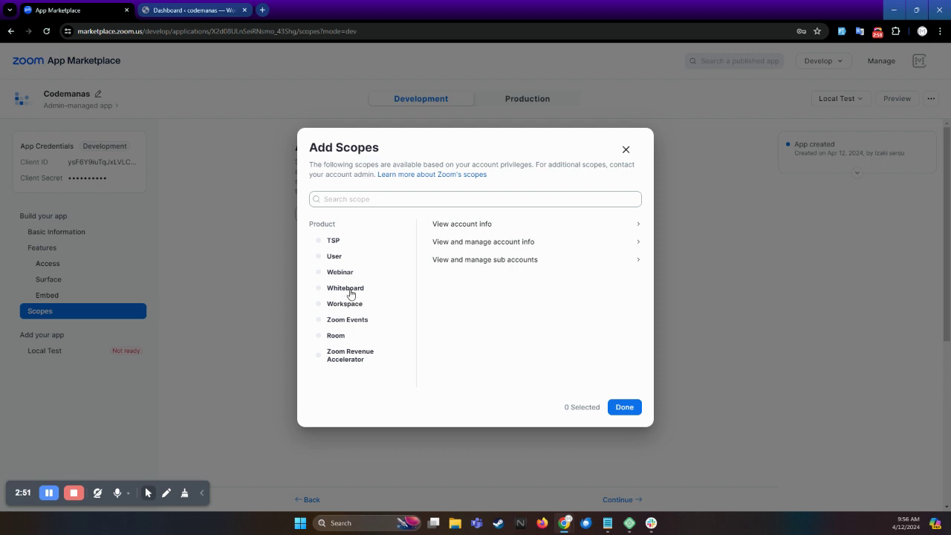
click(323, 262)
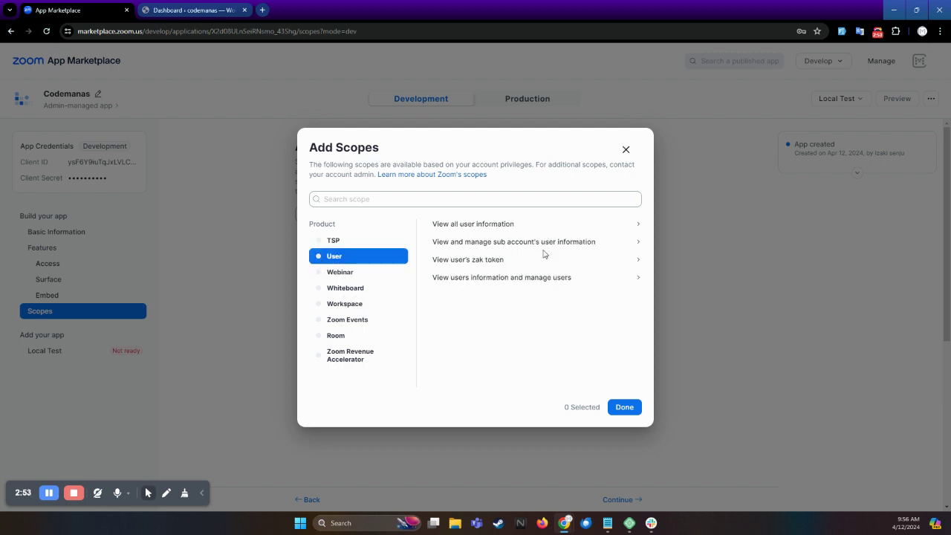
click(587, 263)
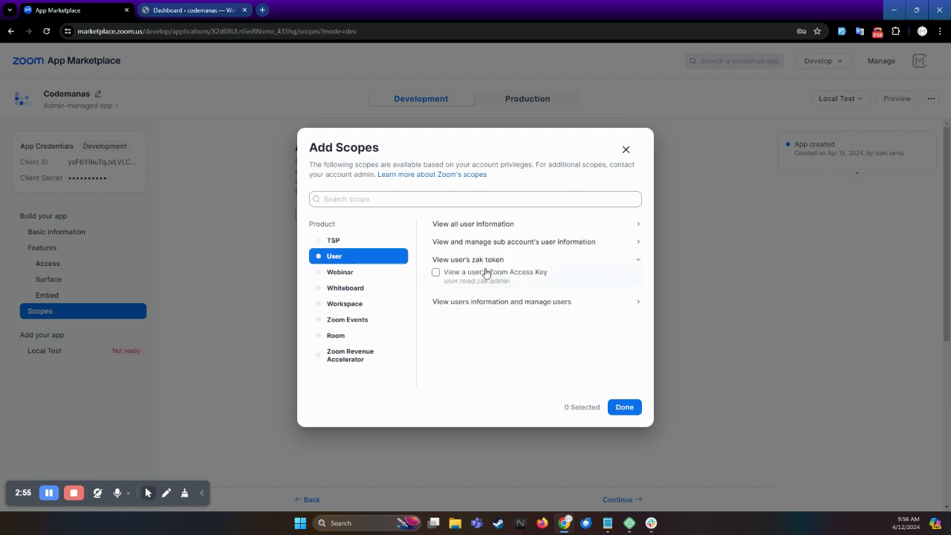
click(437, 274)
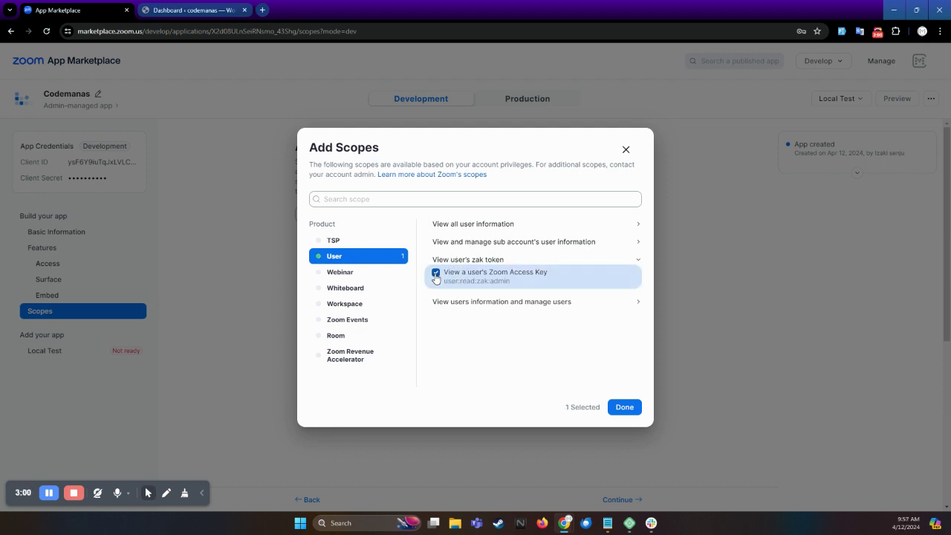
click(629, 410)
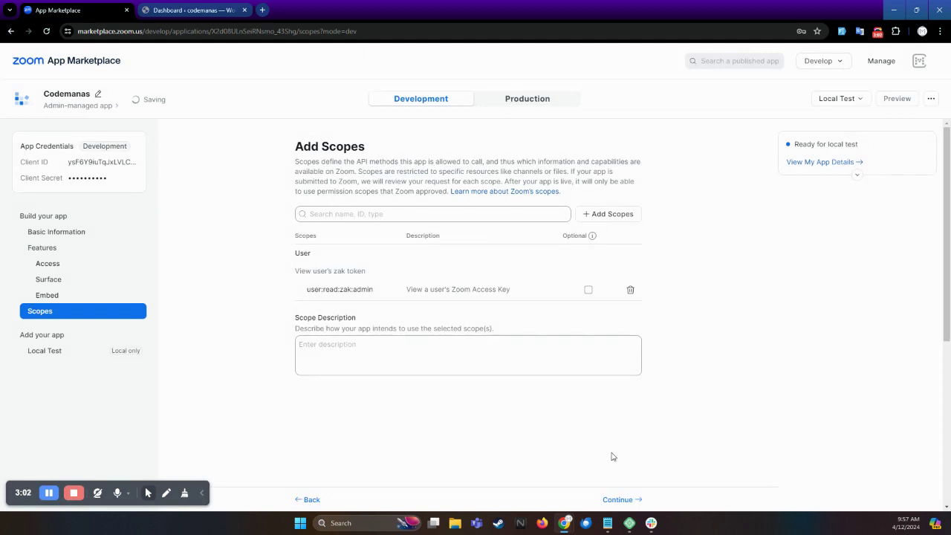
click(620, 500)
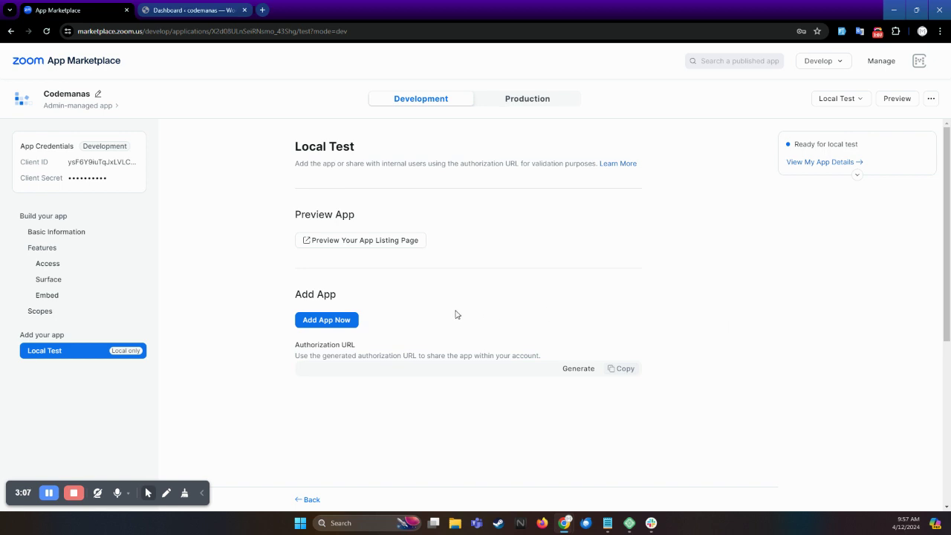
Generate the authorization URL on the Local Test page and return to WordPress
click(584, 372)
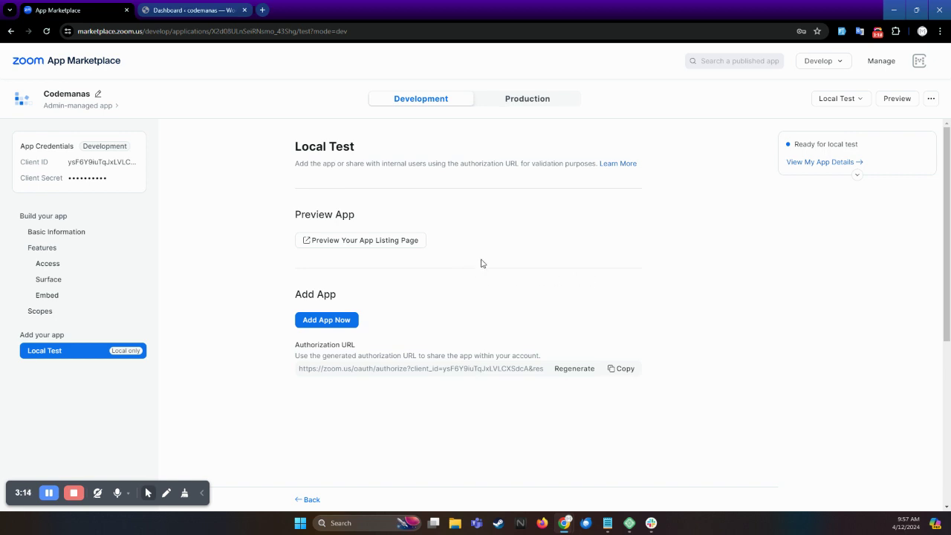
click(207, 10)
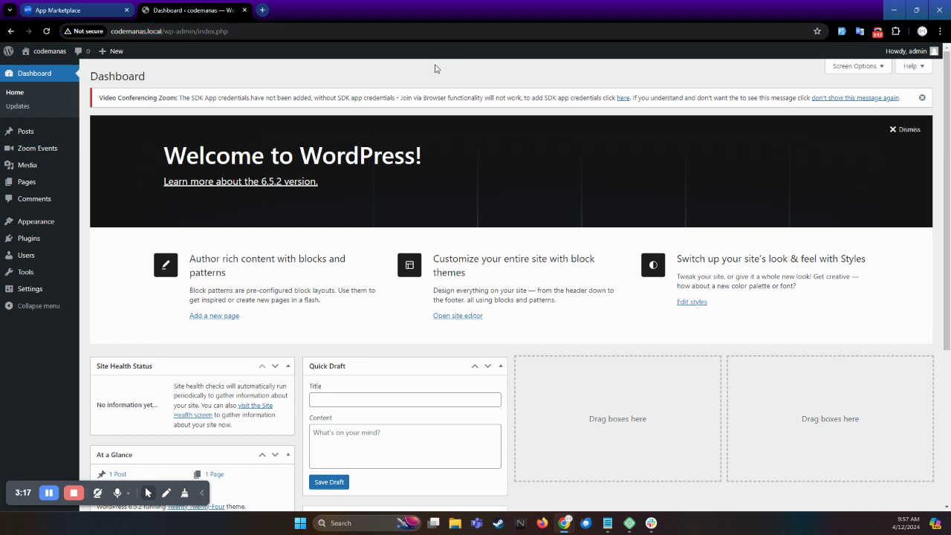
Show WordPress's Installed Plugins, with Video Conferencing with Zoom 4.4.6 active
click(437, 69)
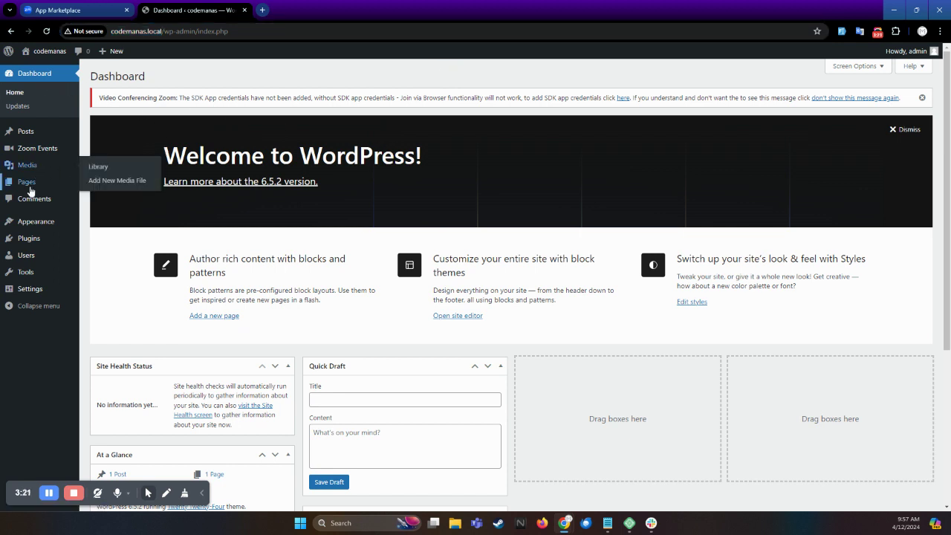
mouse_move(30, 240)
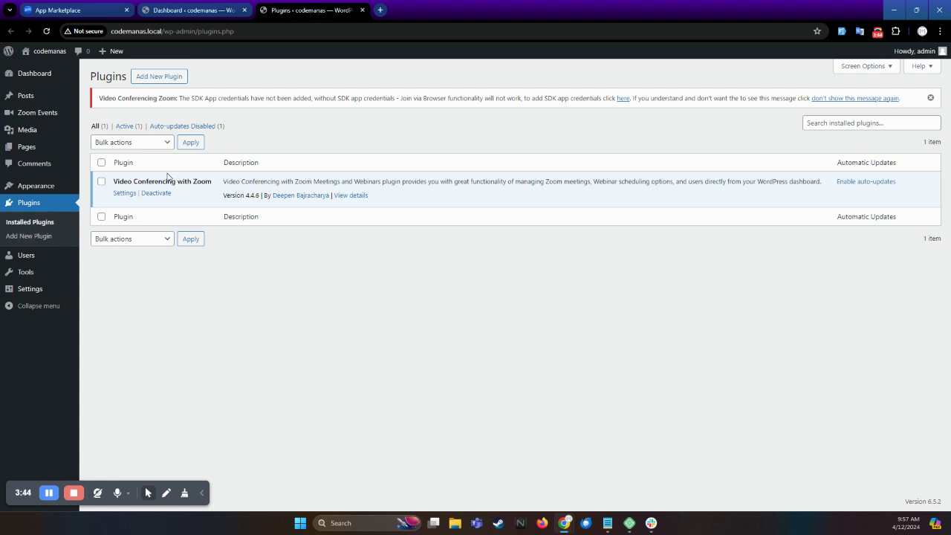
mouse_move(46, 117)
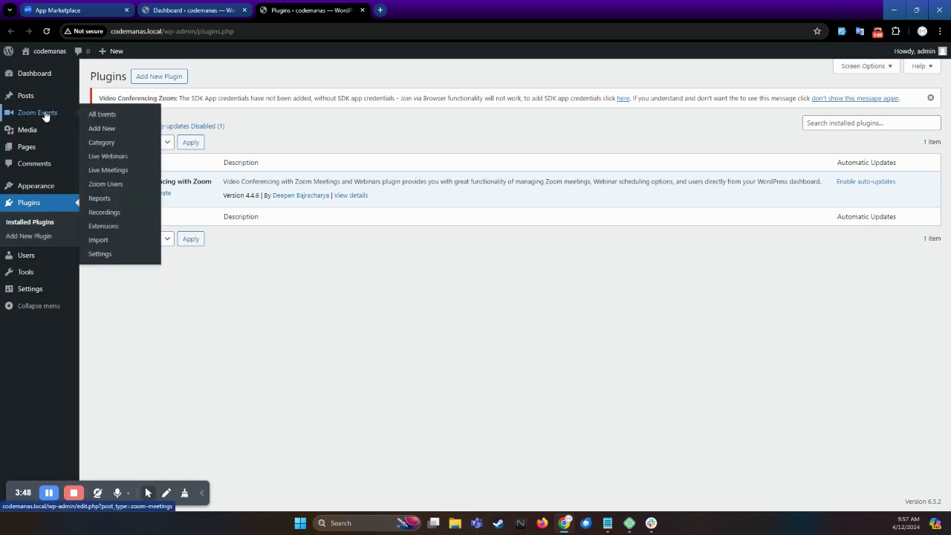
Open the Zoom Events Settings page and focus the empty Meeting SDK Client ID field
click(109, 255)
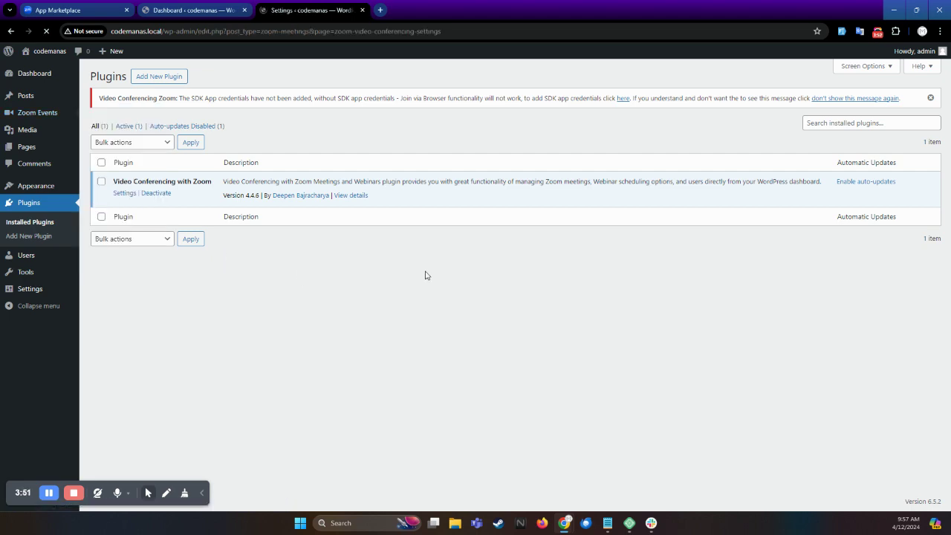
scroll(410, 285, down, 1)
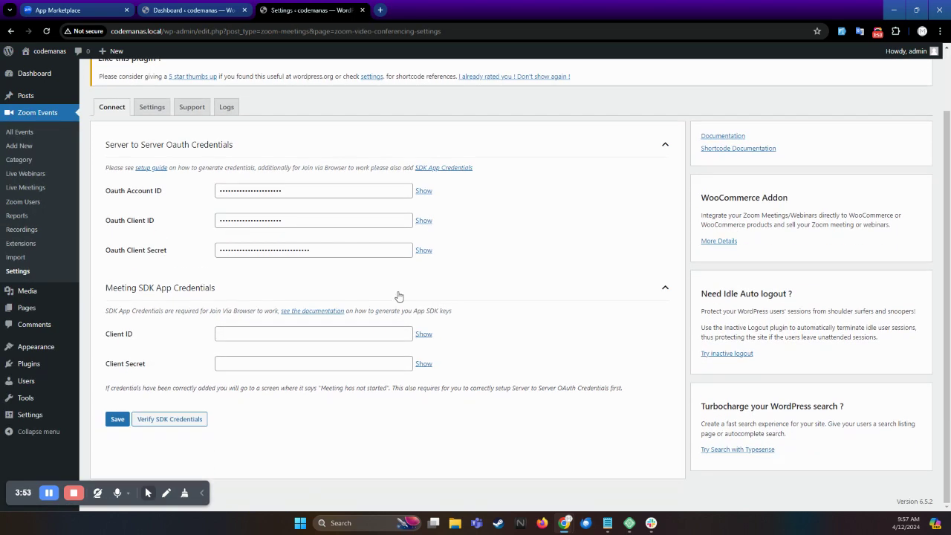
click(263, 335)
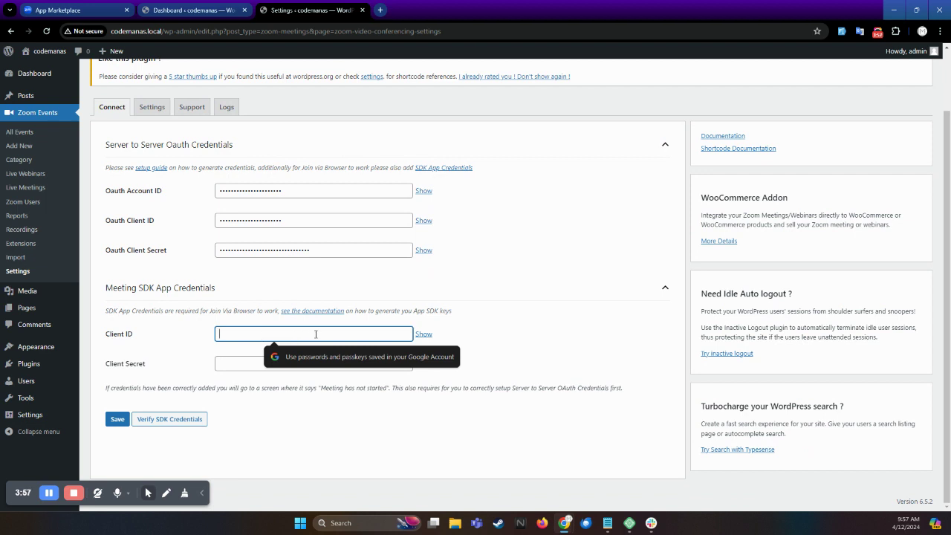
Copy the Codemanas app's Client ID and paste it into the plugin's Meeting SDK Client ID
click(100, 13)
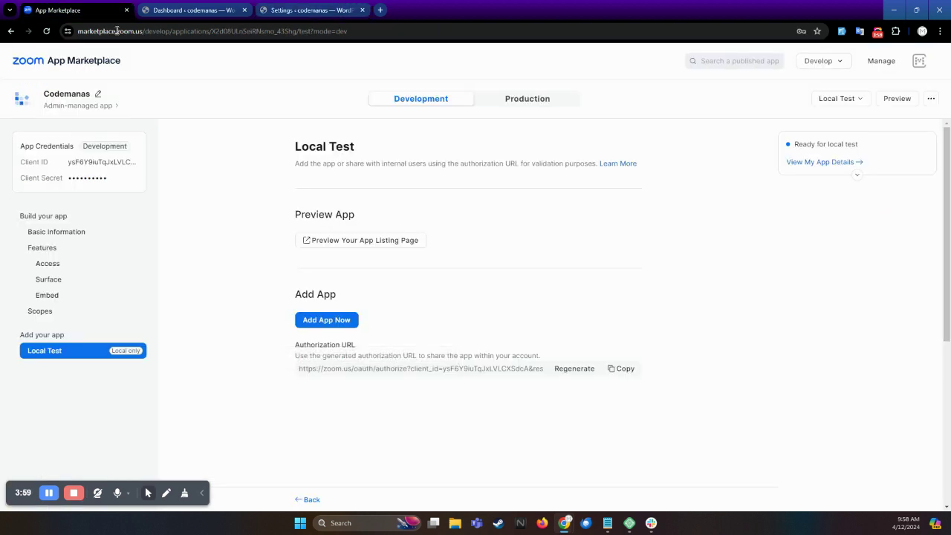
click(56, 233)
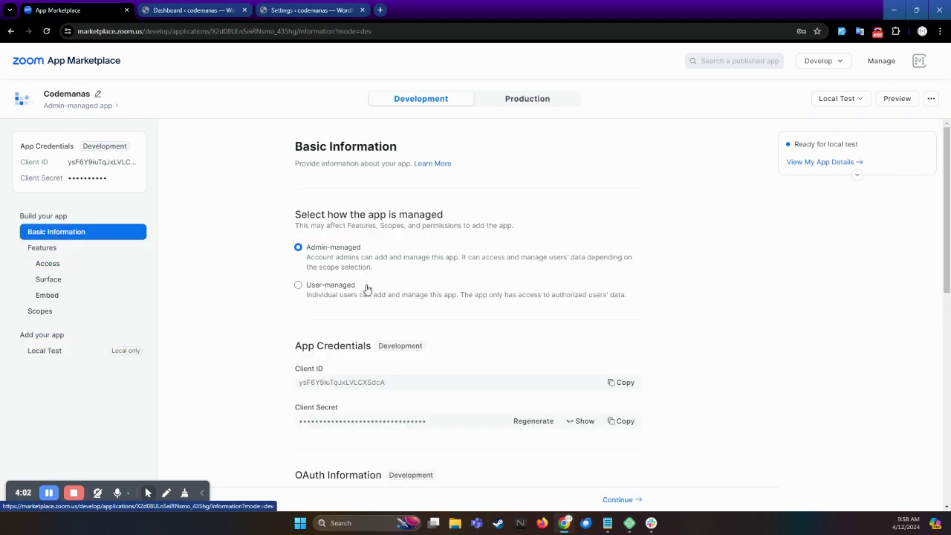
scroll(409, 294, down, 3)
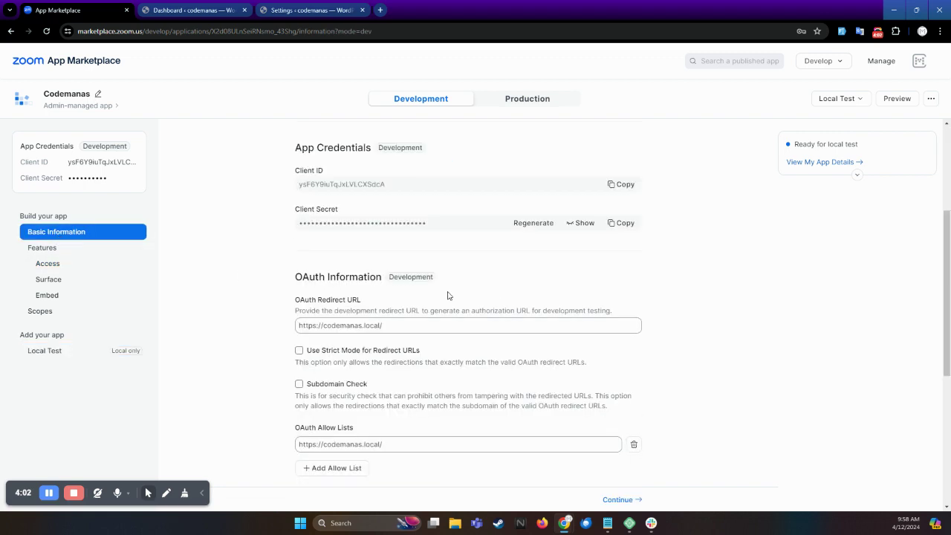
click(608, 187)
click(308, 9)
key(ctrl+v)
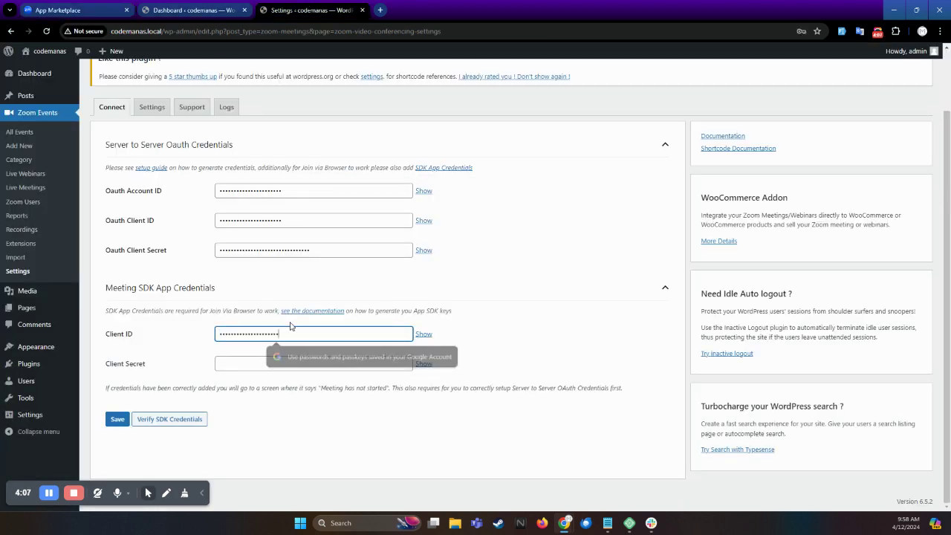
Copy the app's Client Secret and paste it into the Meeting SDK Client Secret field
click(84, 10)
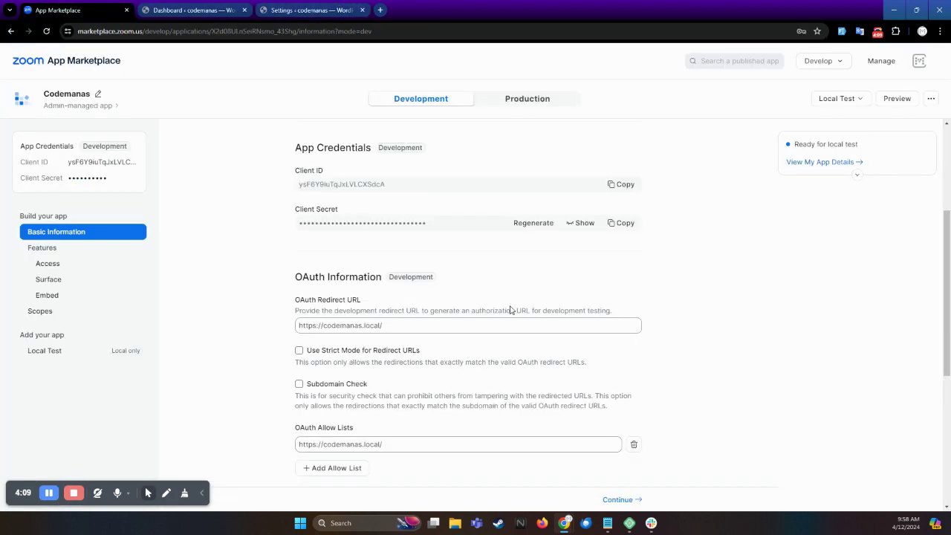
click(621, 225)
click(621, 225)
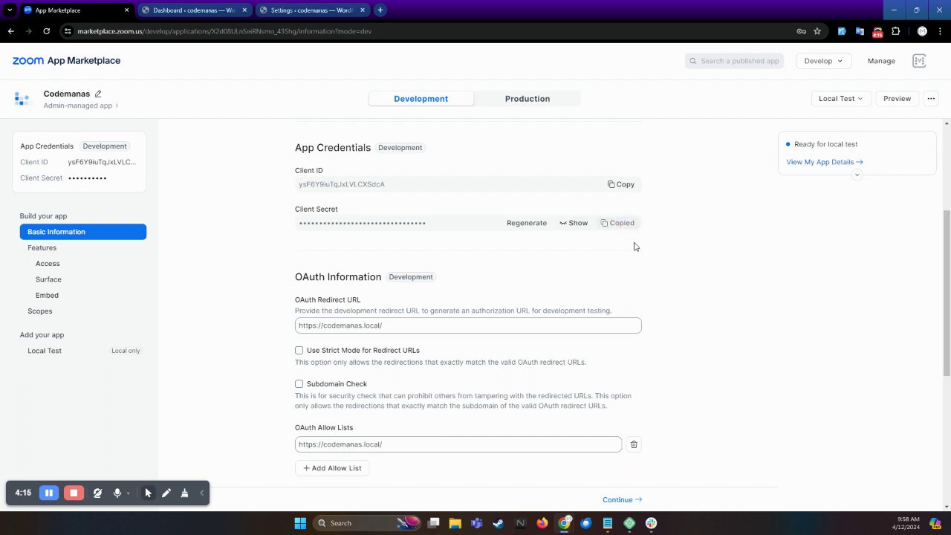
click(290, 9)
click(273, 363)
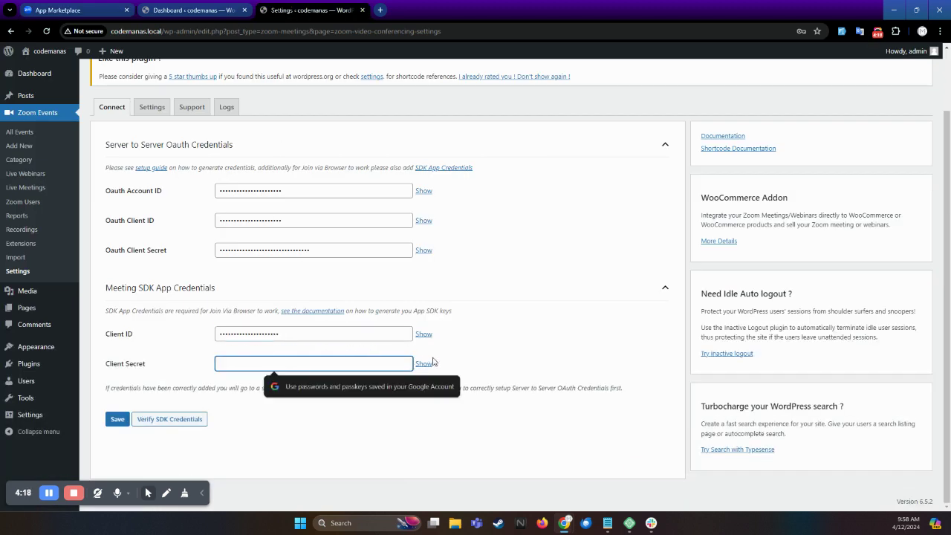
key(ctrl+v)
Save the Meeting SDK Client ID and Client Secret in the WordPress Zoom plugin's Connect settings
click(115, 419)
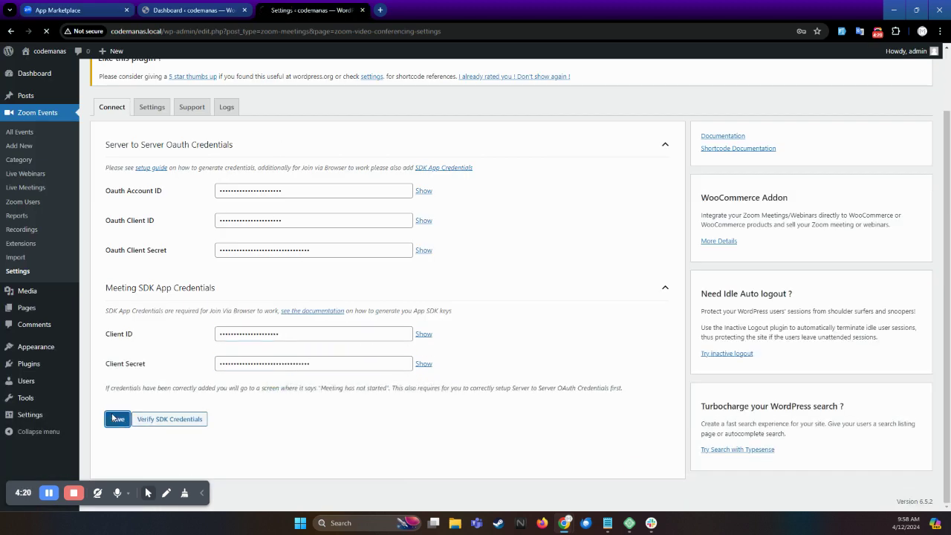